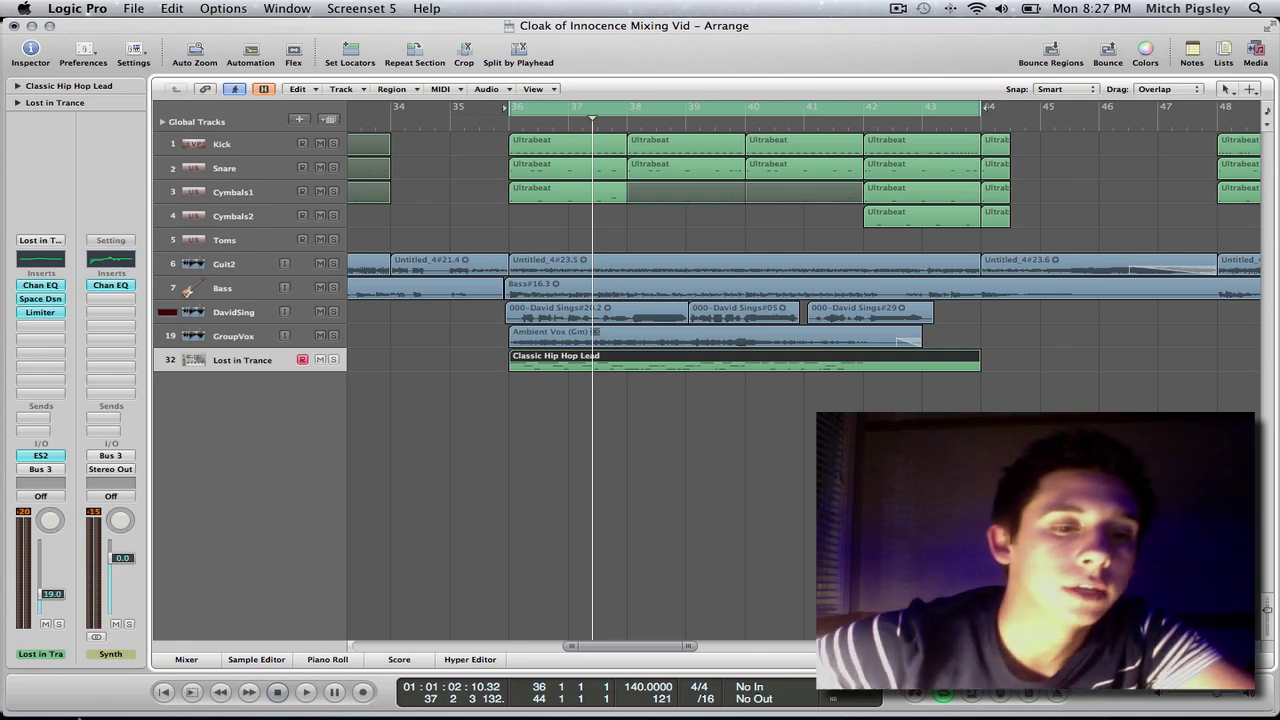
Show the Mixer with every channel strip, including Lost in Trance and the four aux buses
key("F12")
key("F12")
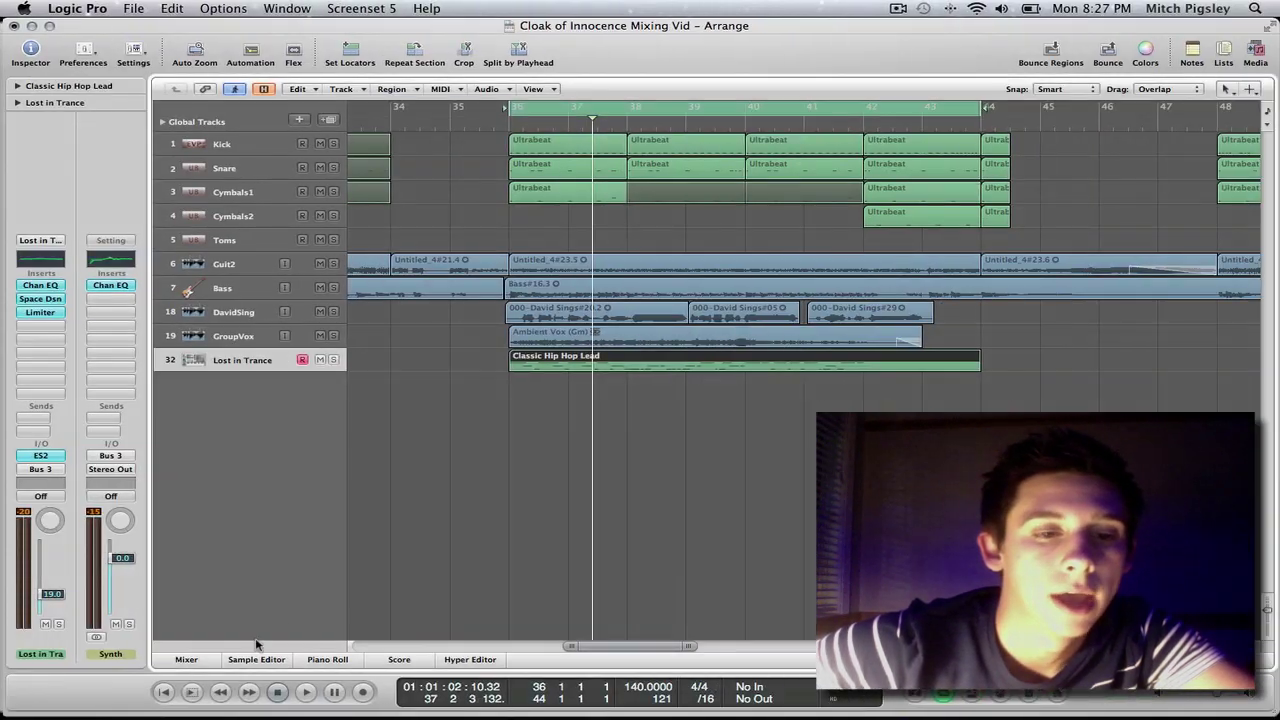
left_click(203, 661)
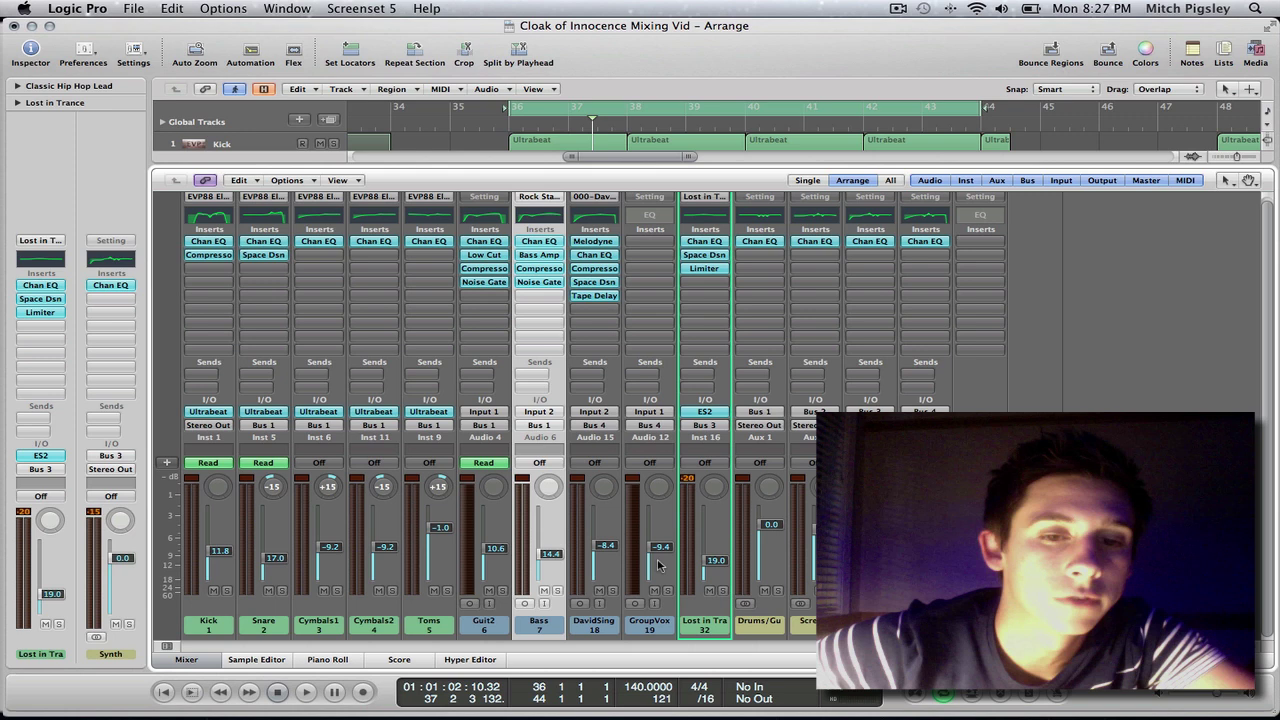
left_click(209, 665)
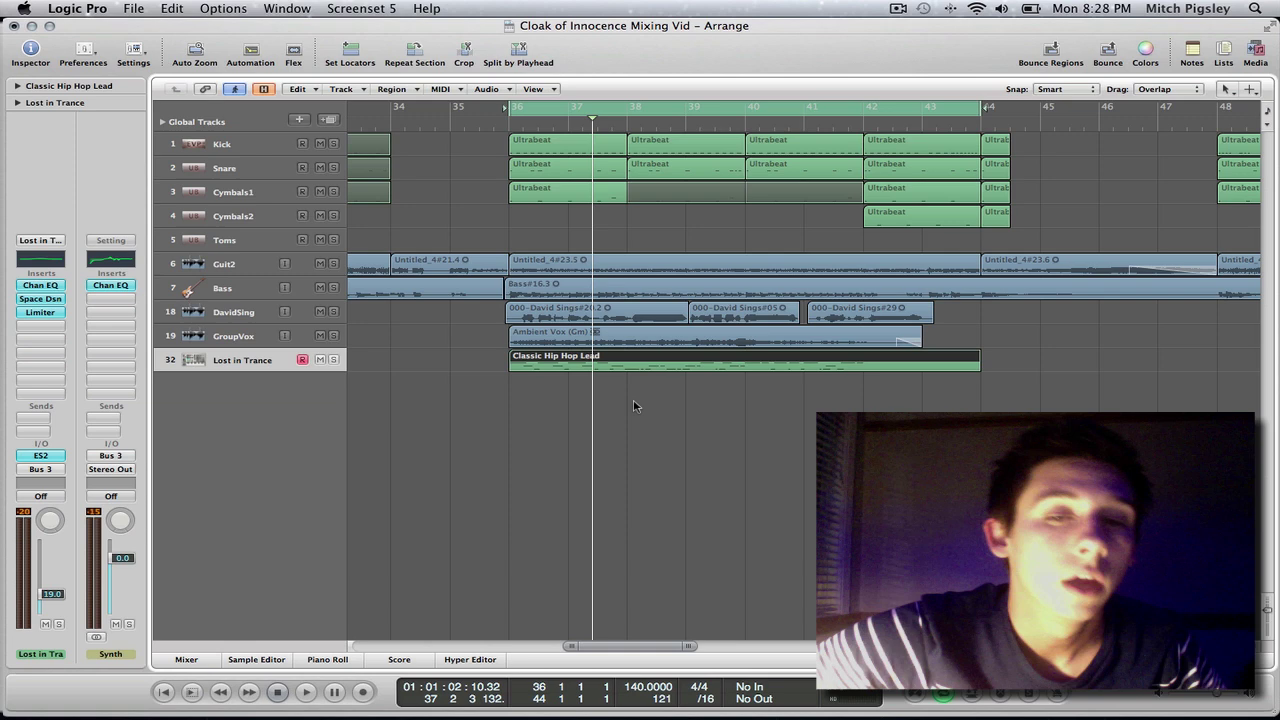
left_click(187, 660)
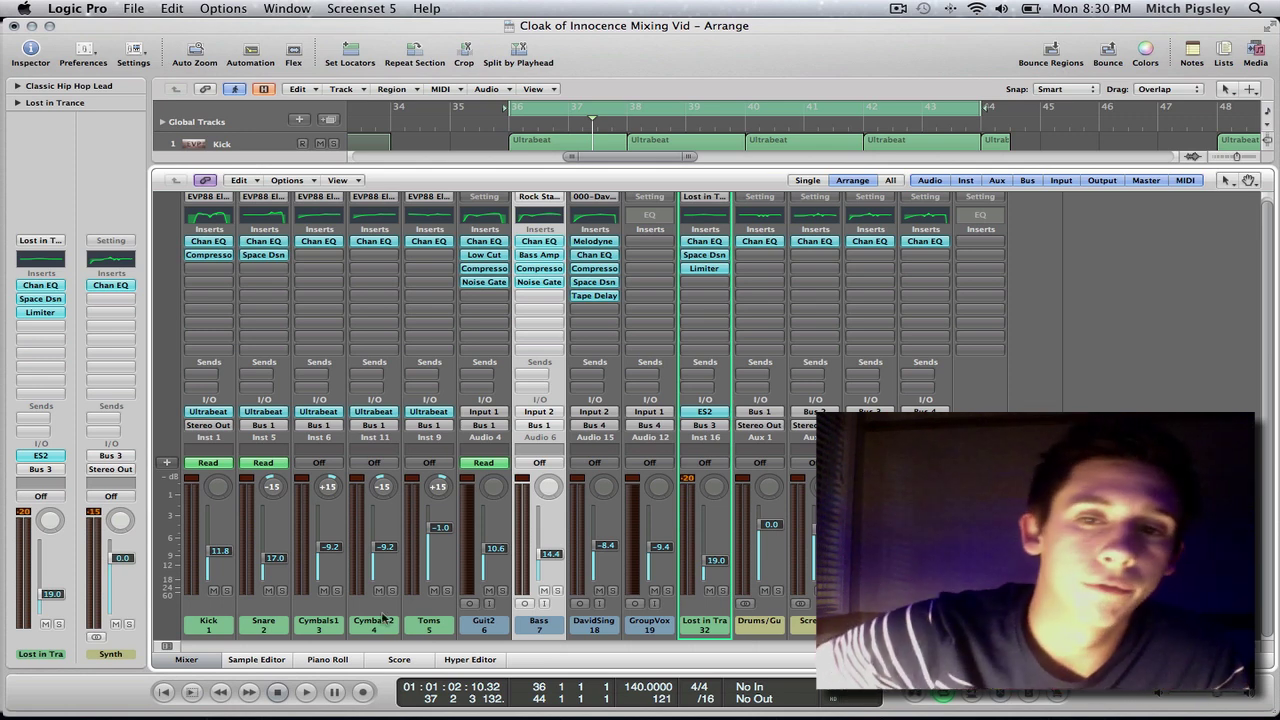
left_click(758, 625)
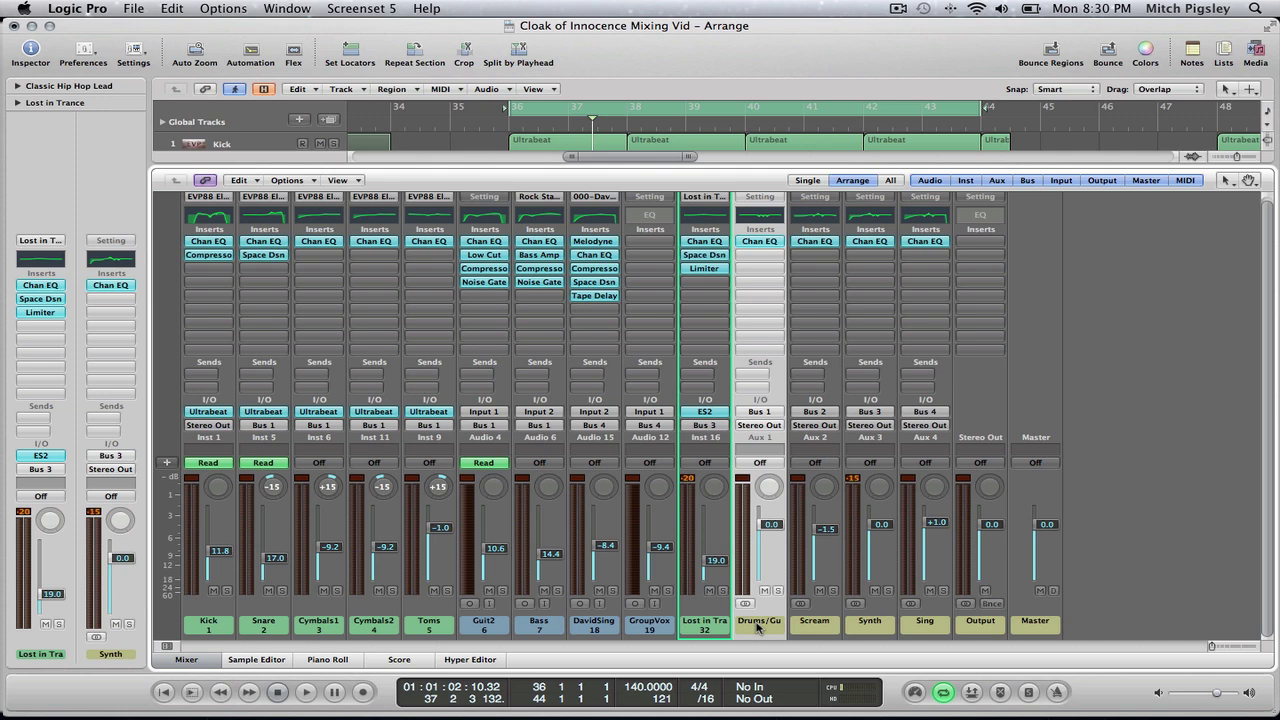
left_click(812, 624)
left_click(870, 625)
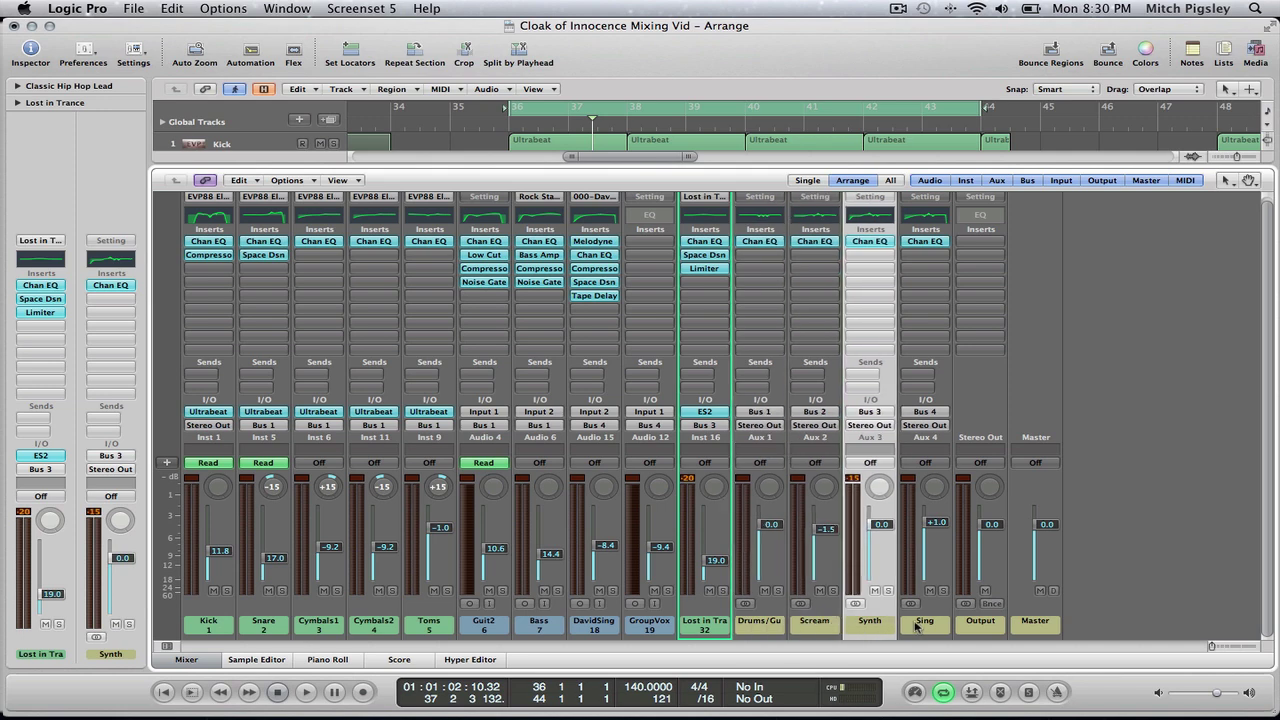
left_click(918, 626)
left_click(752, 625)
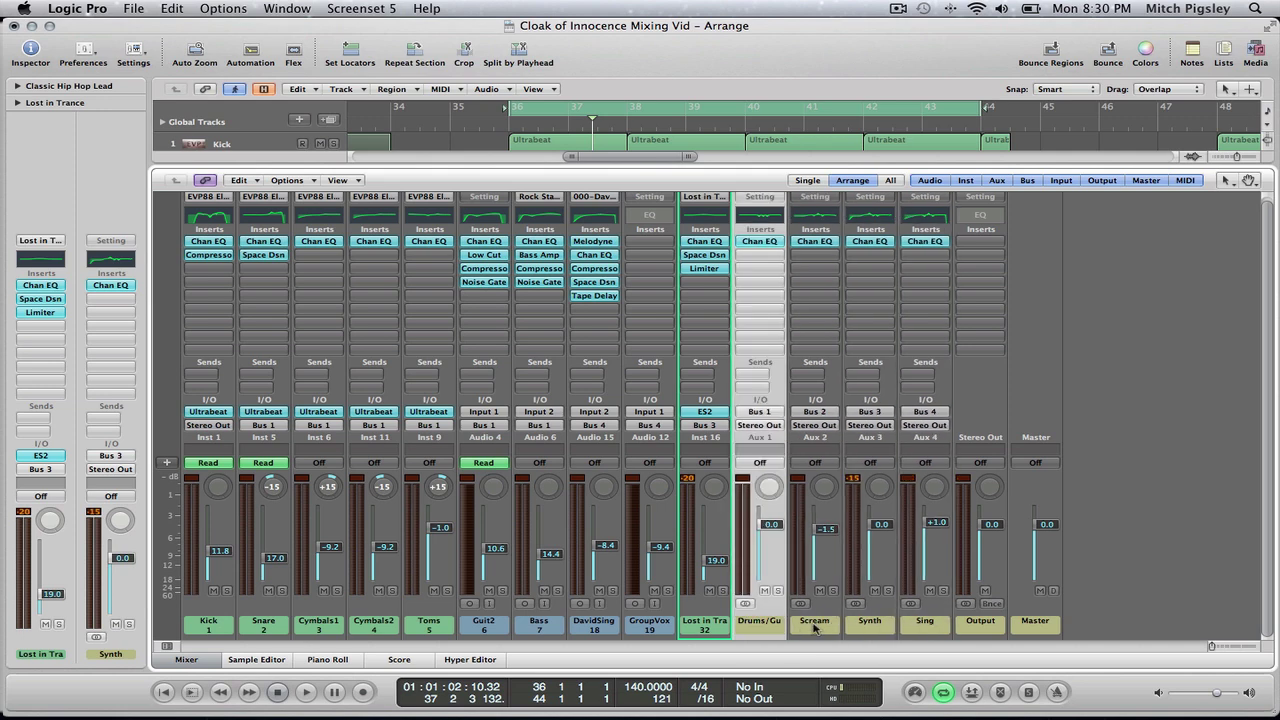
left_click(817, 625)
left_click(862, 625)
left_click(936, 625)
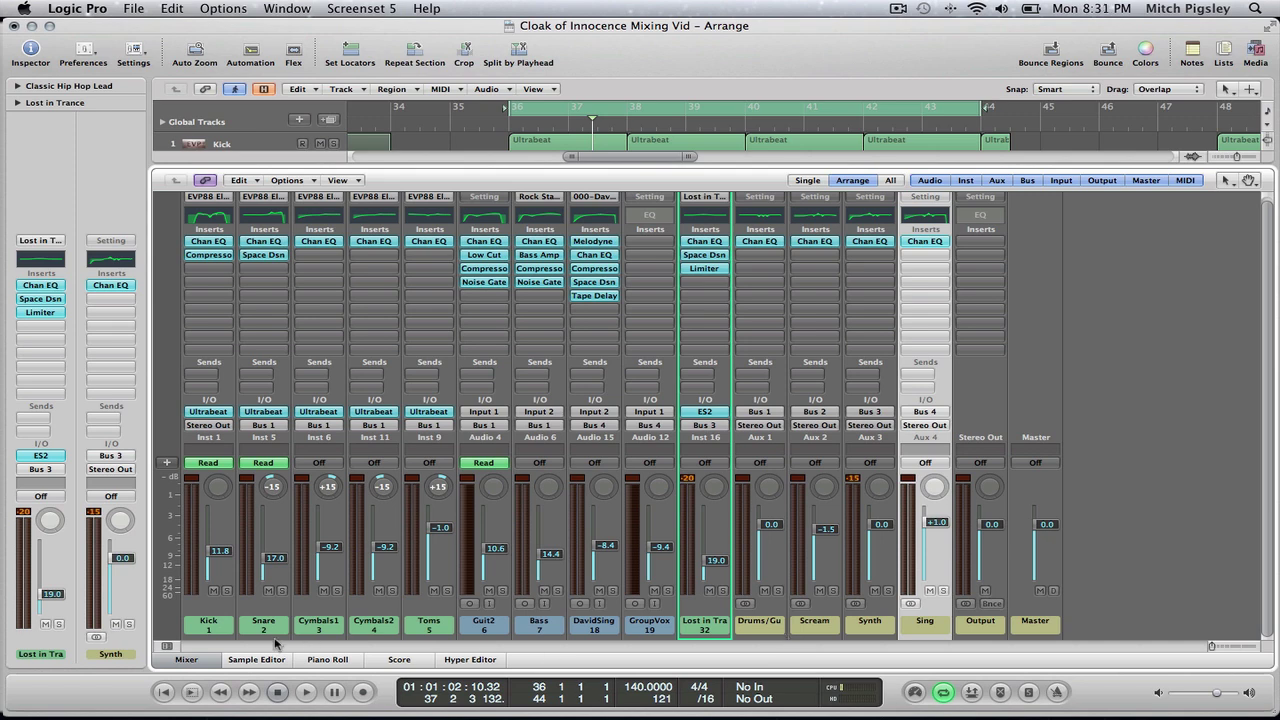
left_click(256, 425)
mouse_move(280, 478)
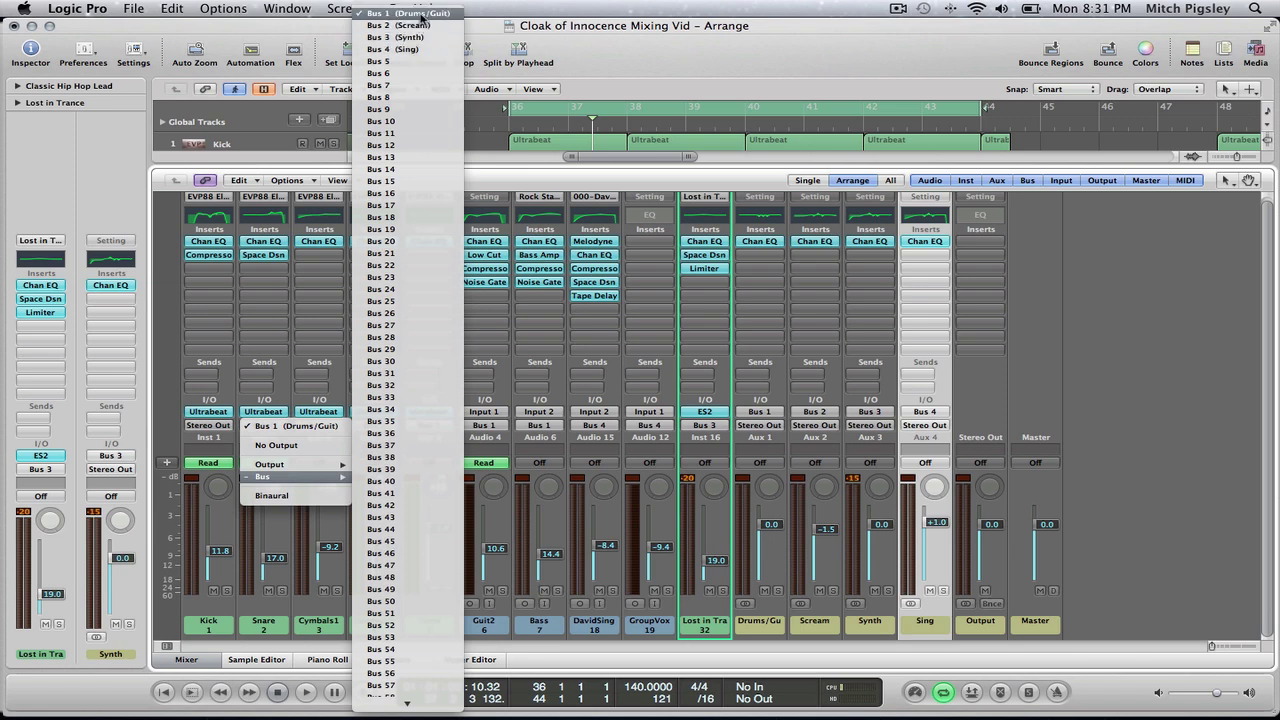
left_click(314, 481)
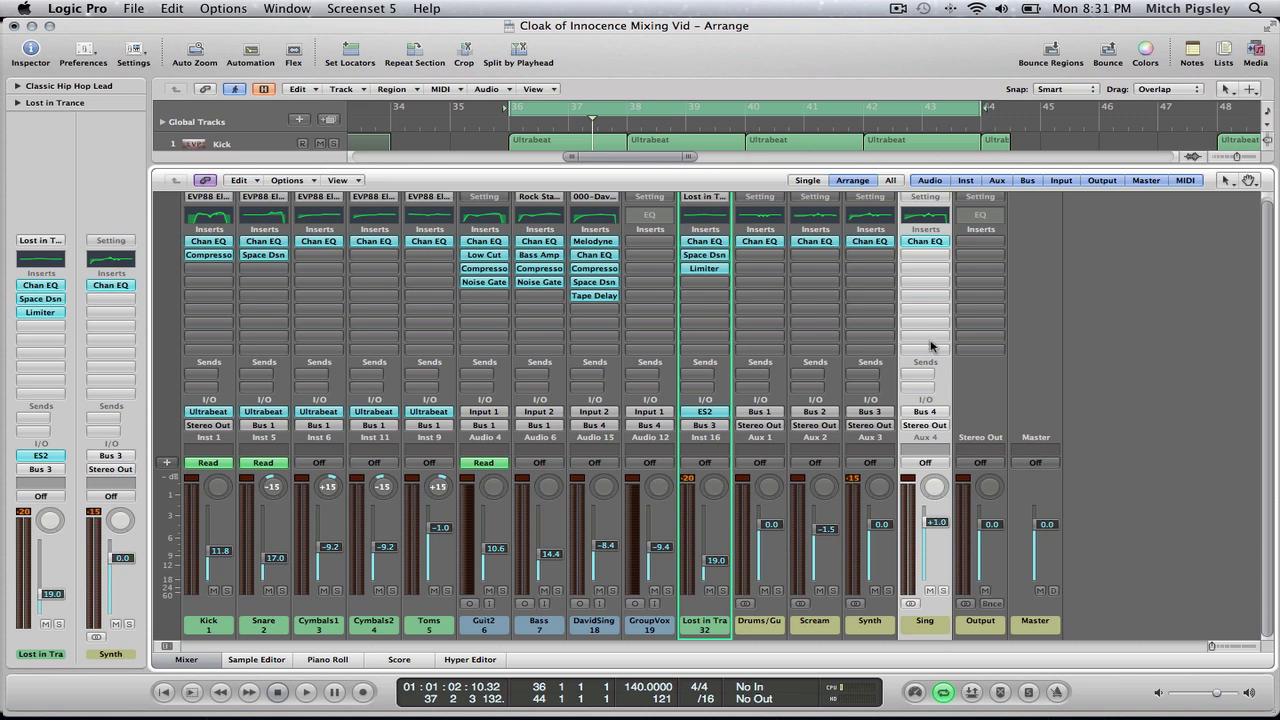
Open the Sing aux's Channel EQ, turn on Compare, and keep the Analyzer resolution at high
left_click(926, 241)
left_click_drag(405, 64, 805, 135)
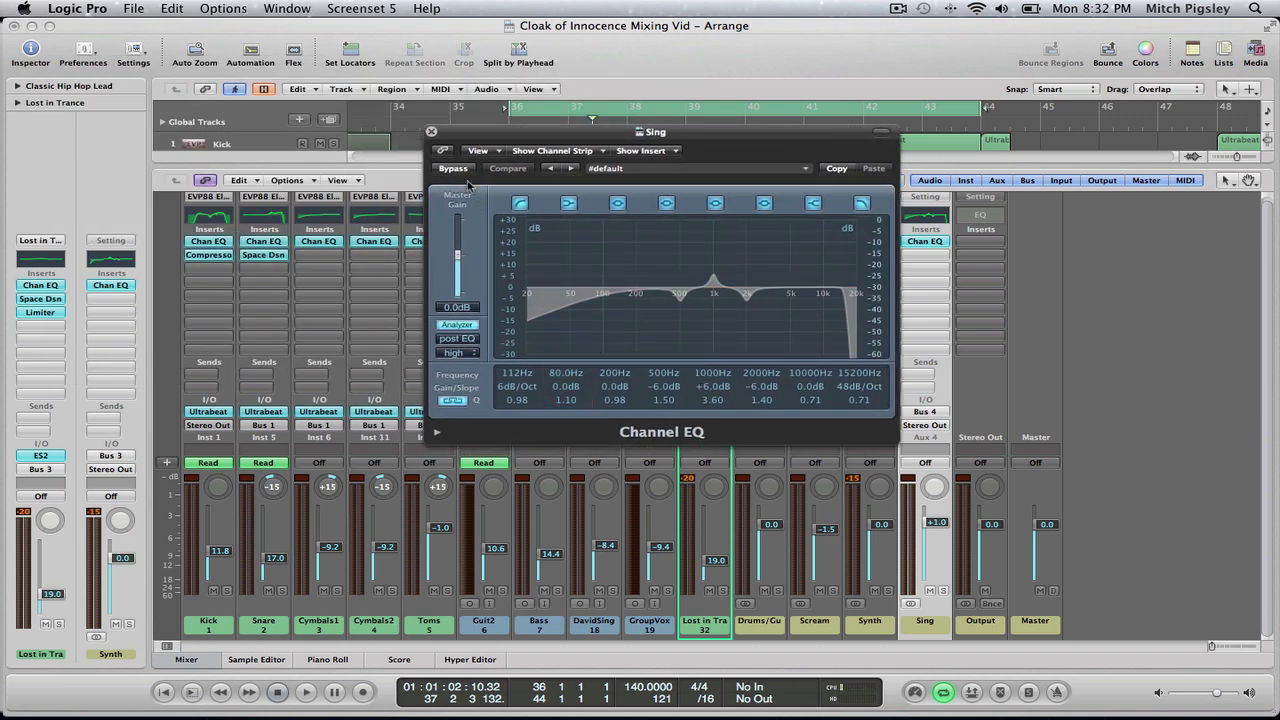
left_click(457, 325)
left_click(457, 325)
left_click(475, 354)
left_click(492, 350)
left_click(475, 354)
left_click(470, 352)
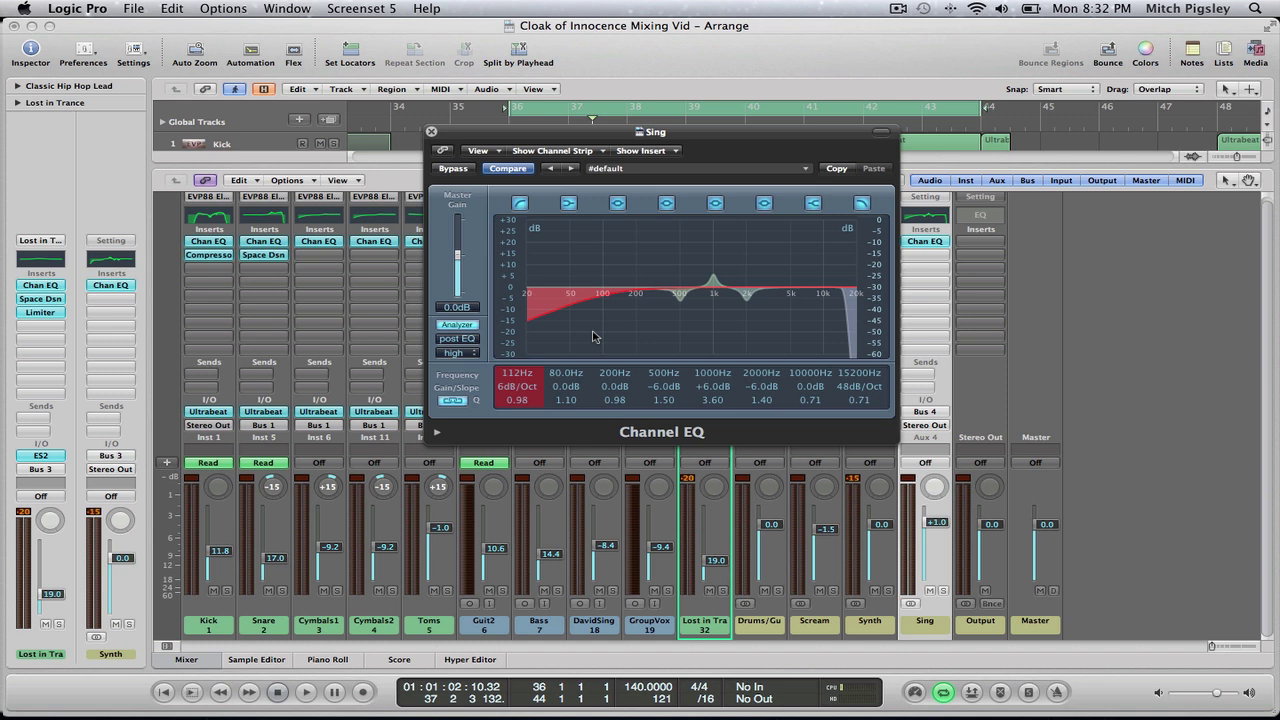
Play the mix with the Sing EQ active, then shift its EQ window to the upper left
key("space")
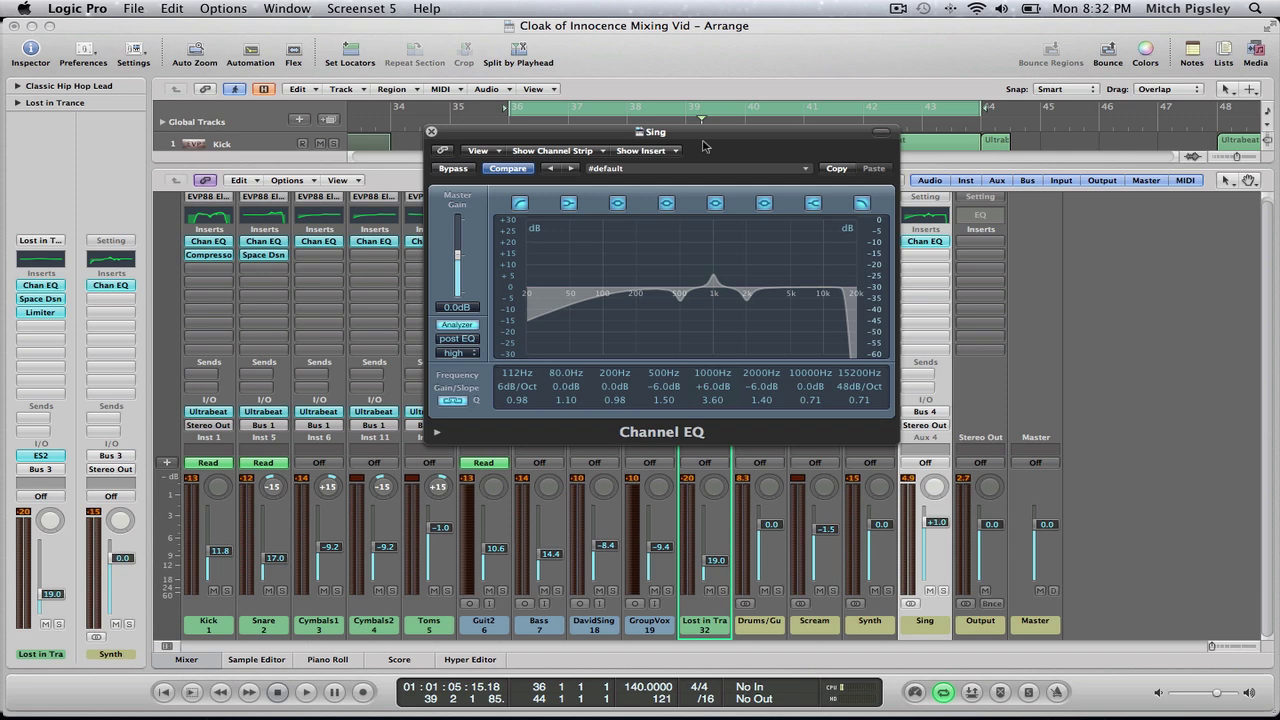
left_click_drag(707, 132, 357, 26)
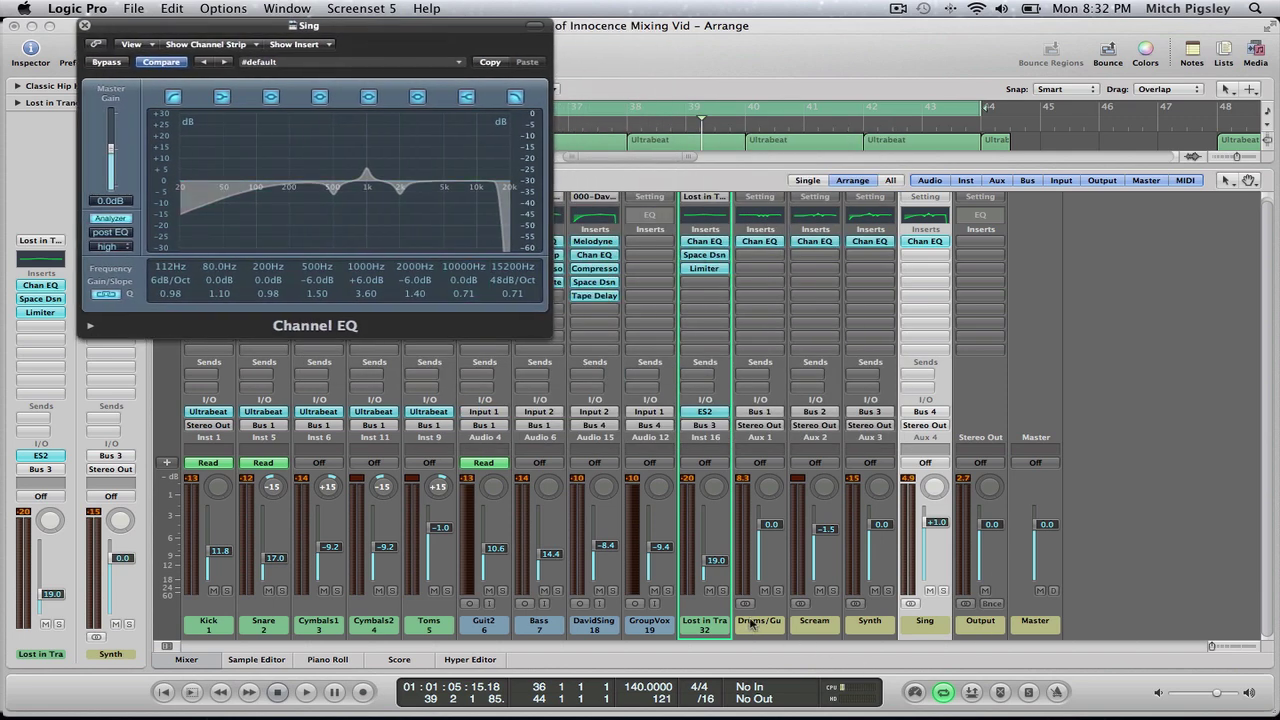
Open and position the Synth and Scream EQs, moving Scream's 950 Hz band to 1000 Hz
left_click(870, 241)
left_click_drag(394, 68, 376, 312)
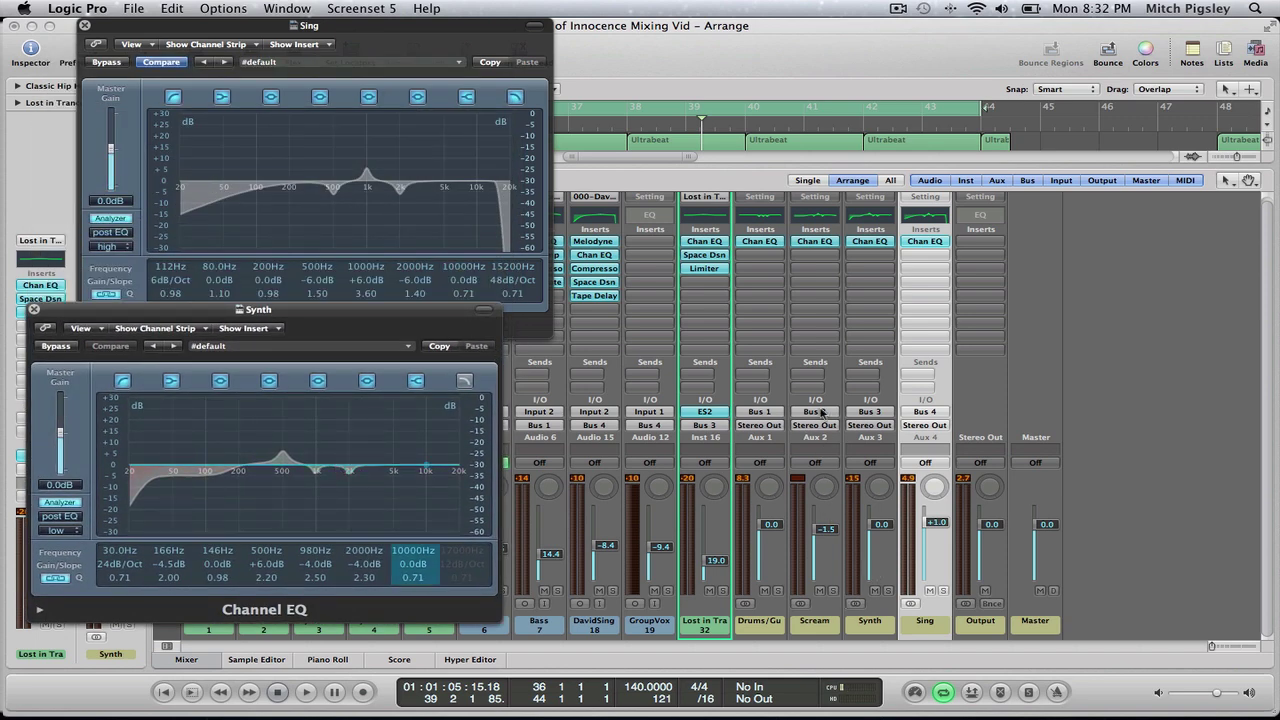
left_click(822, 243)
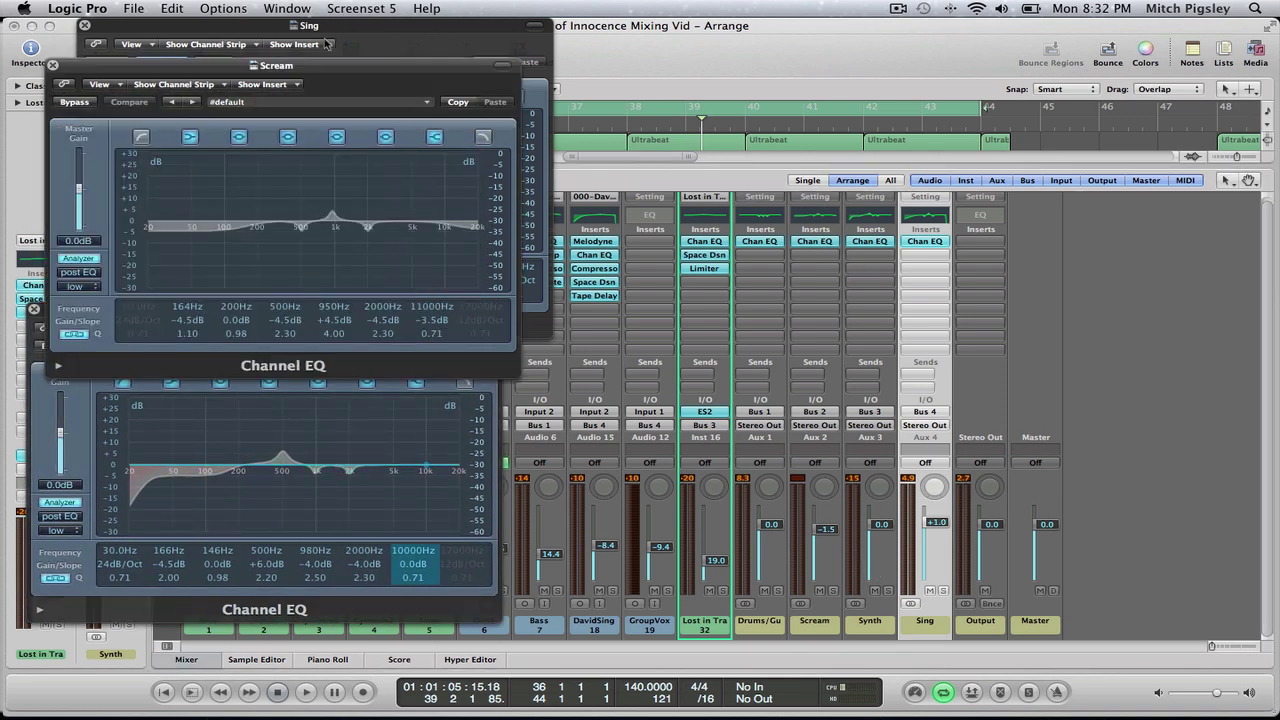
left_click_drag(330, 22, 894, 17)
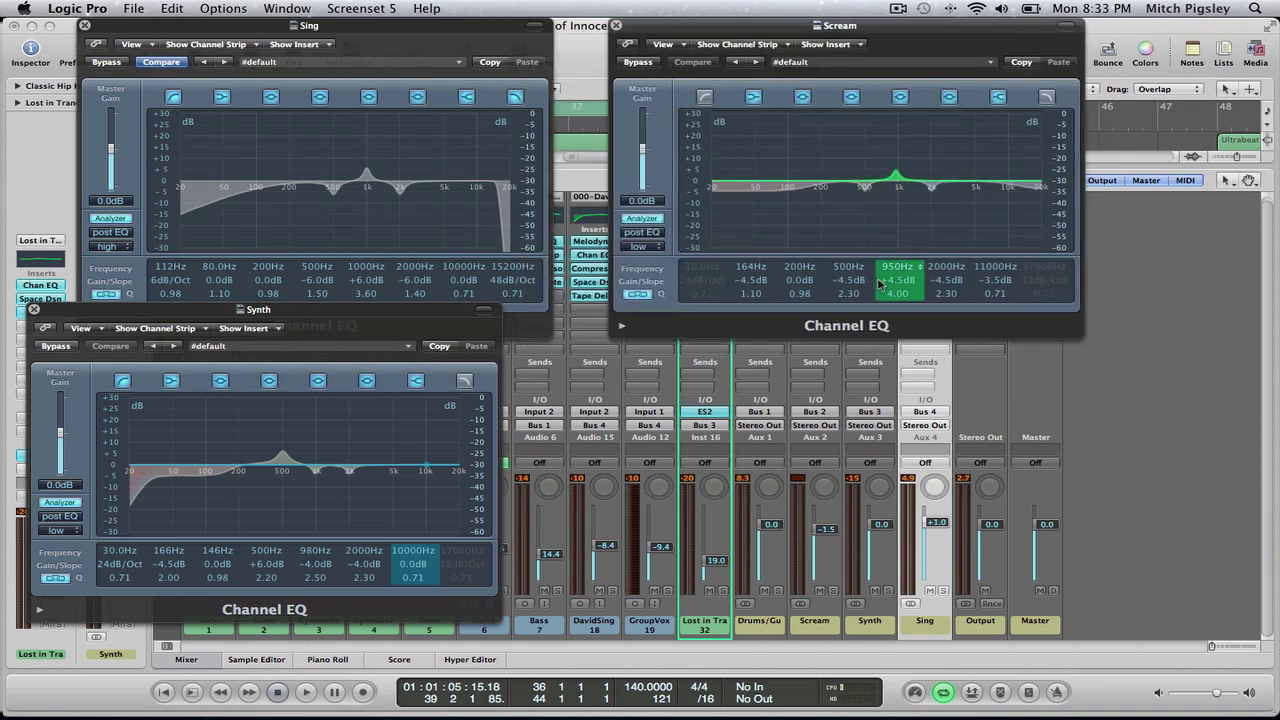
left_click_drag(909, 274, 909, 269)
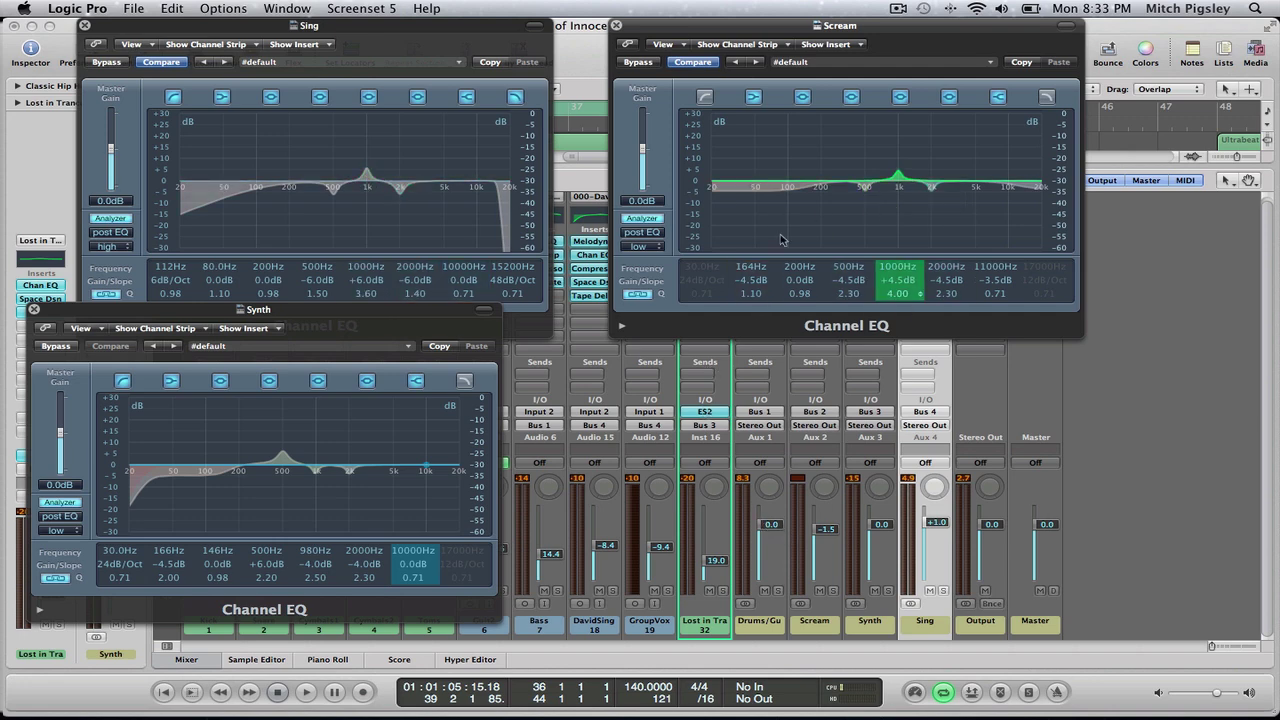
left_click_drag(783, 29, 743, 386)
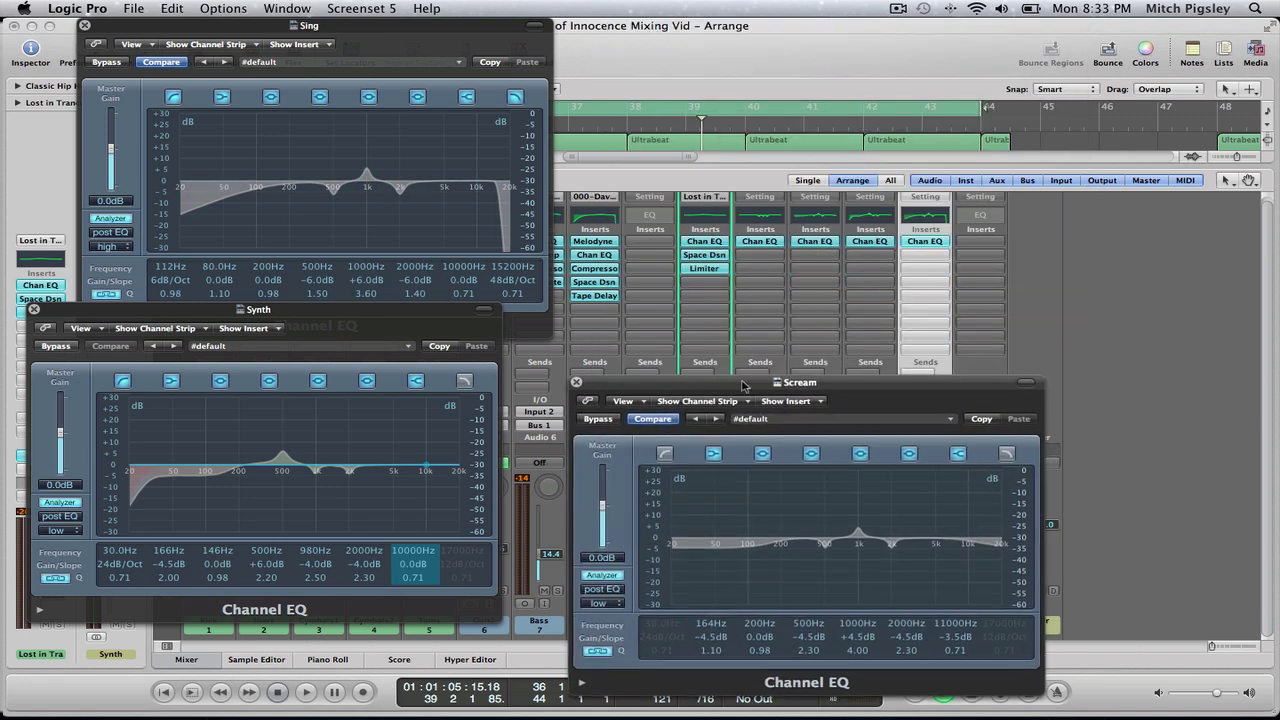
Open the Drums/Guit Channel EQ and arrange it with the Scream and Synth EQs in a 2x2 grid
left_click(760, 242)
left_click_drag(376, 86, 976, 47)
left_click_drag(940, 393, 945, 367)
left_click_drag(443, 311, 497, 353)
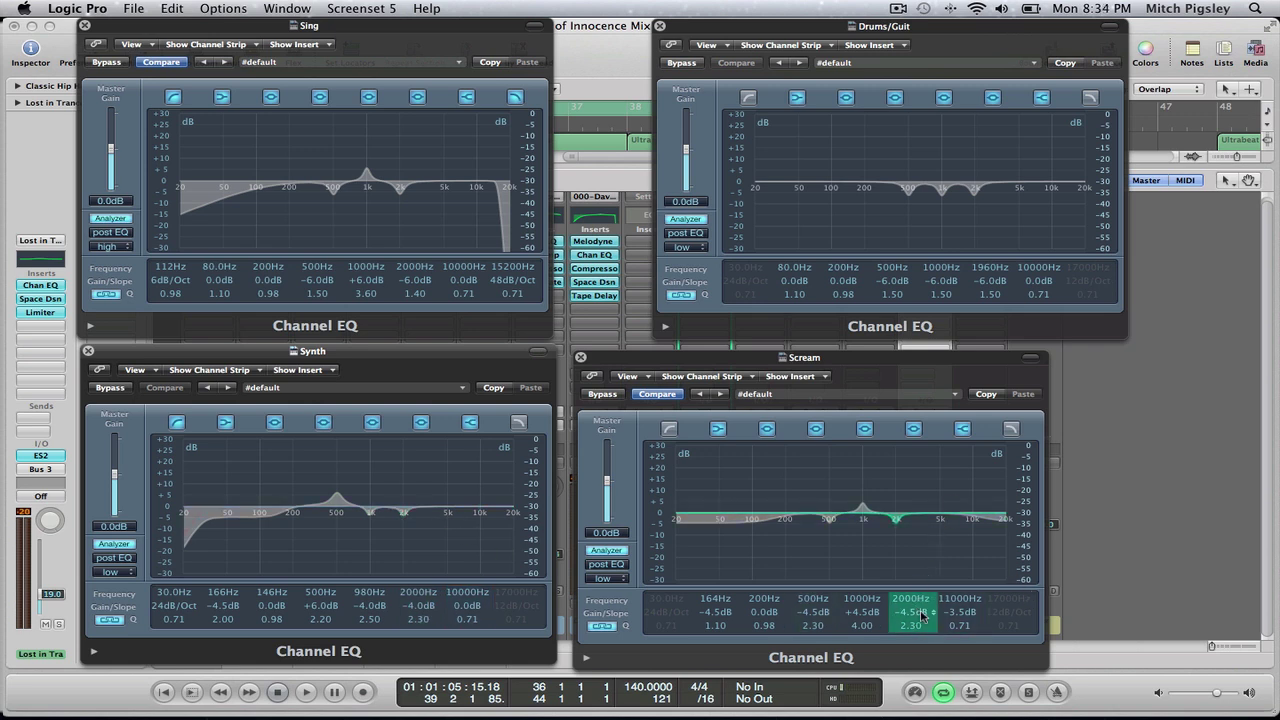
Flatten the 2000 Hz band to 0.0 dB on Scream, Sing and Drums/Guit, nudging Synth's 2000 Hz gain
left_click_drag(922, 616, 923, 608)
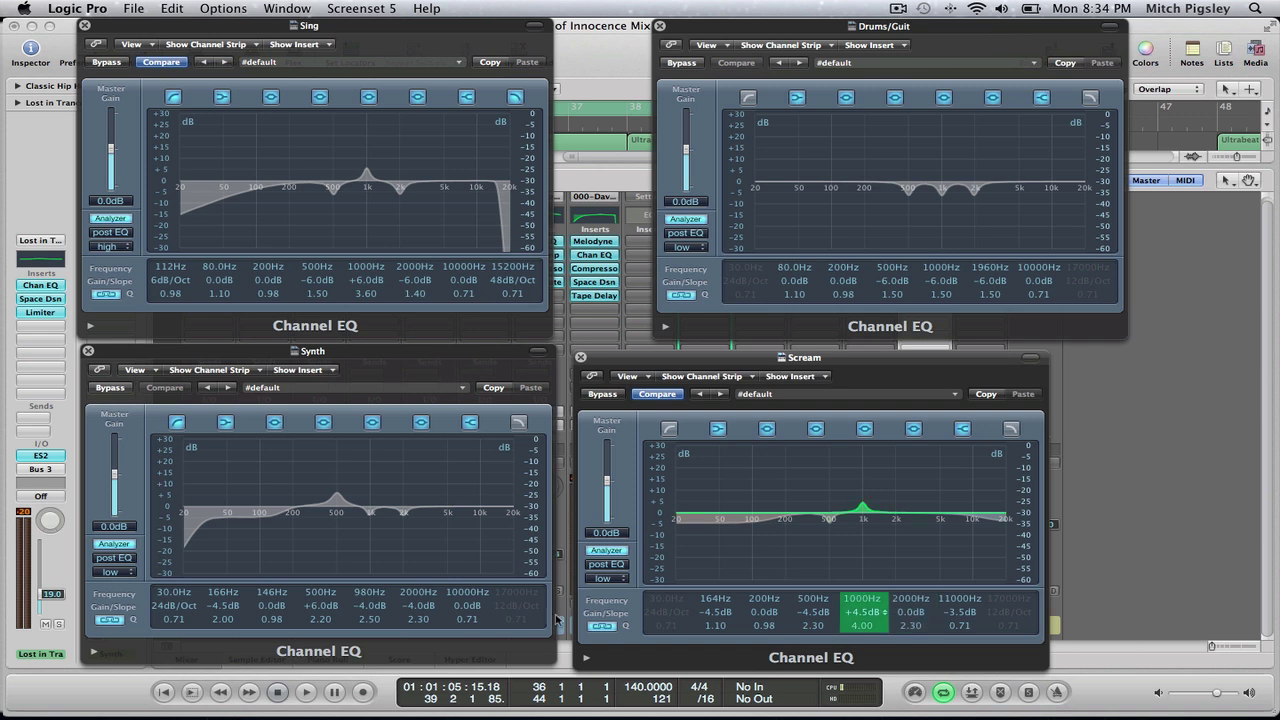
left_click_drag(421, 613, 428, 608)
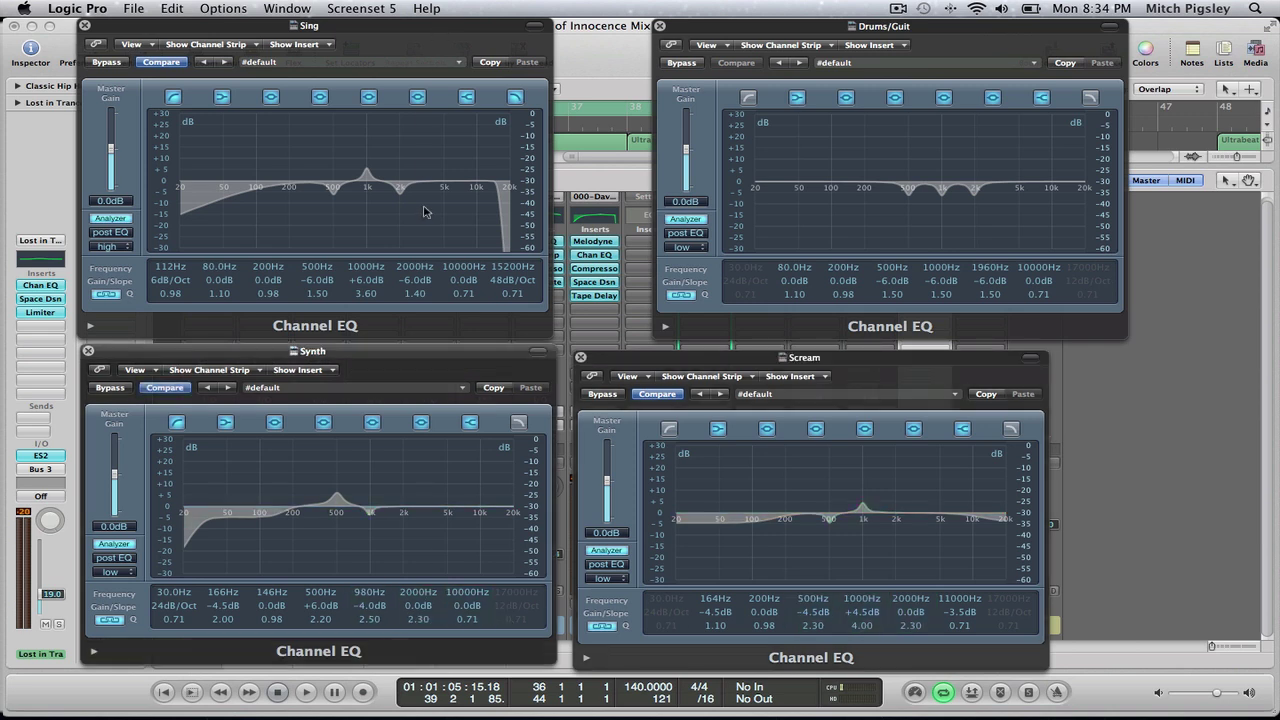
left_click_drag(425, 283, 430, 275)
mouse_move(991, 283)
left_mouse_down()
mouse_move(997, 271)
mouse_move(1000, 288)
left_mouse_up()
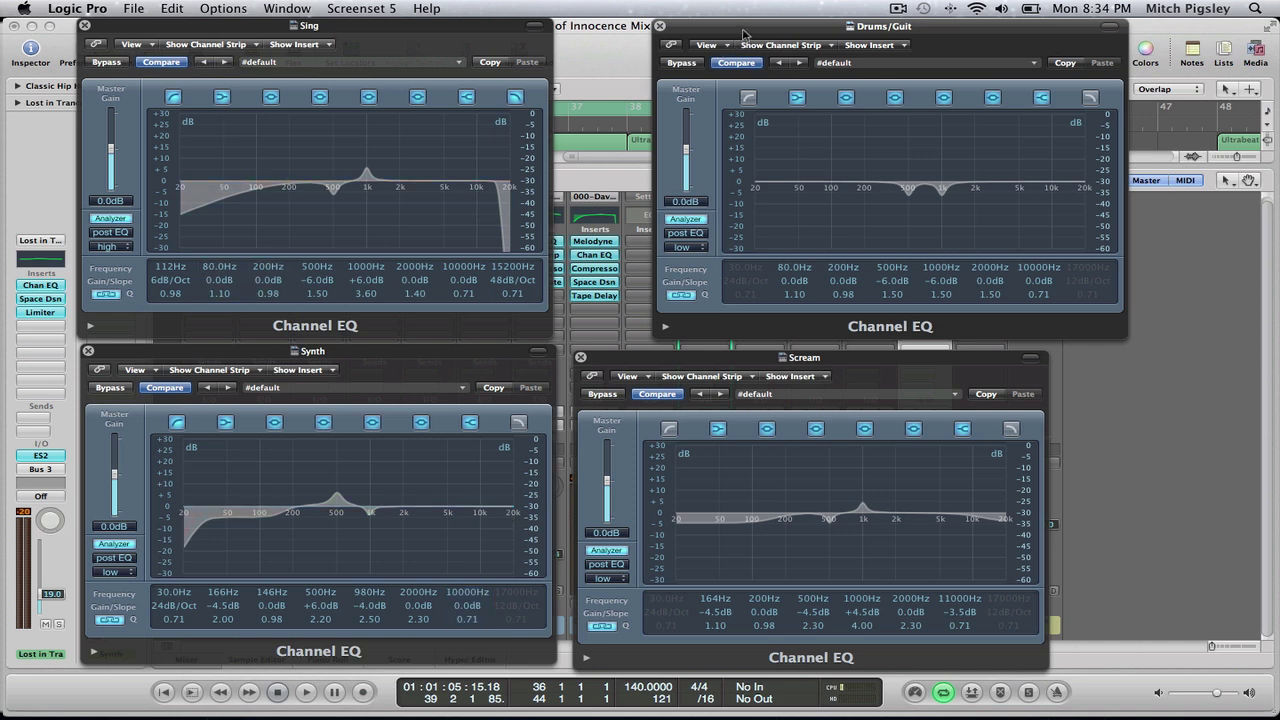
left_click_drag(744, 27, 664, 27)
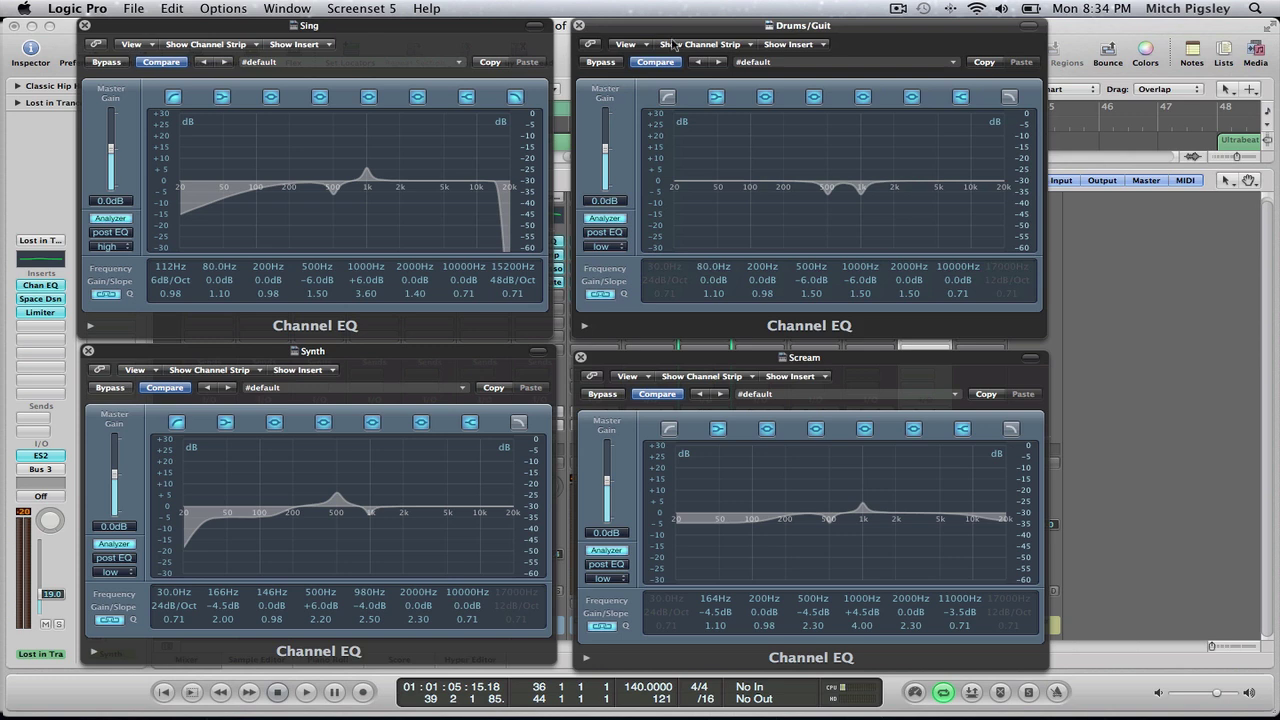
left_click_drag(692, 360, 687, 354)
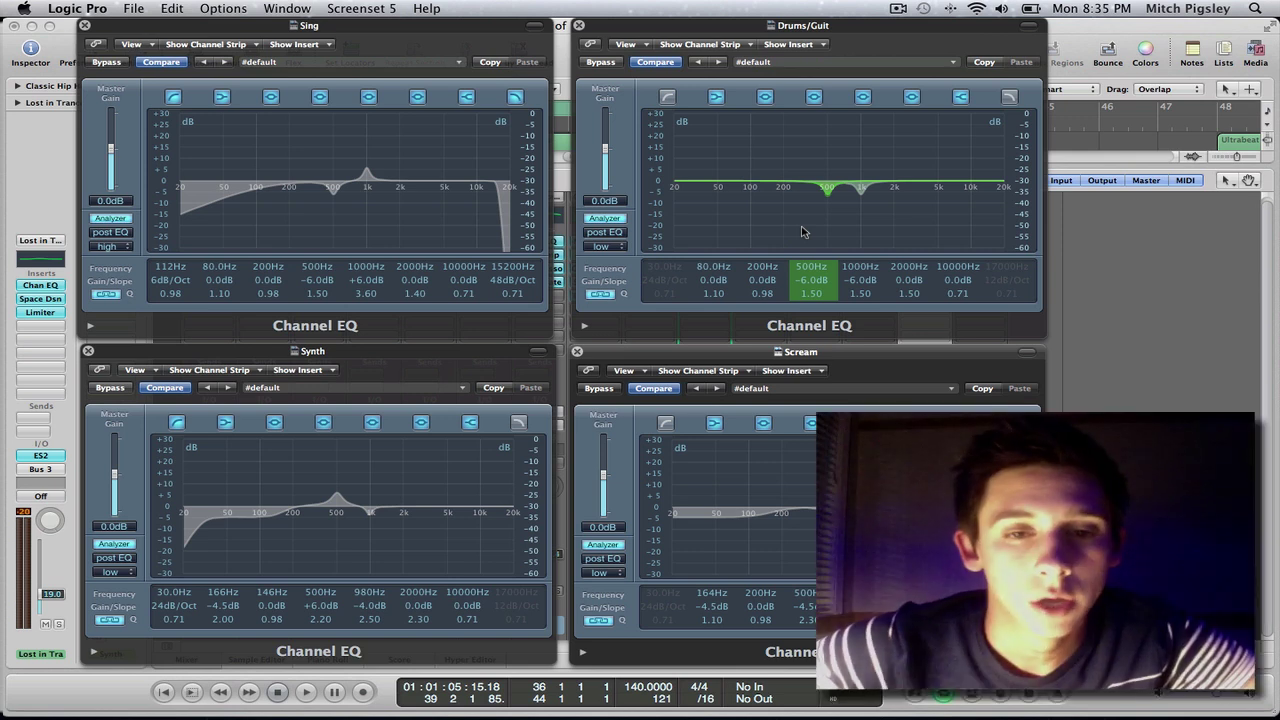
Close the Drums/Guit, Scream, Synth and Sing EQ windows, then hide the mixer
left_click(579, 25)
left_click(577, 351)
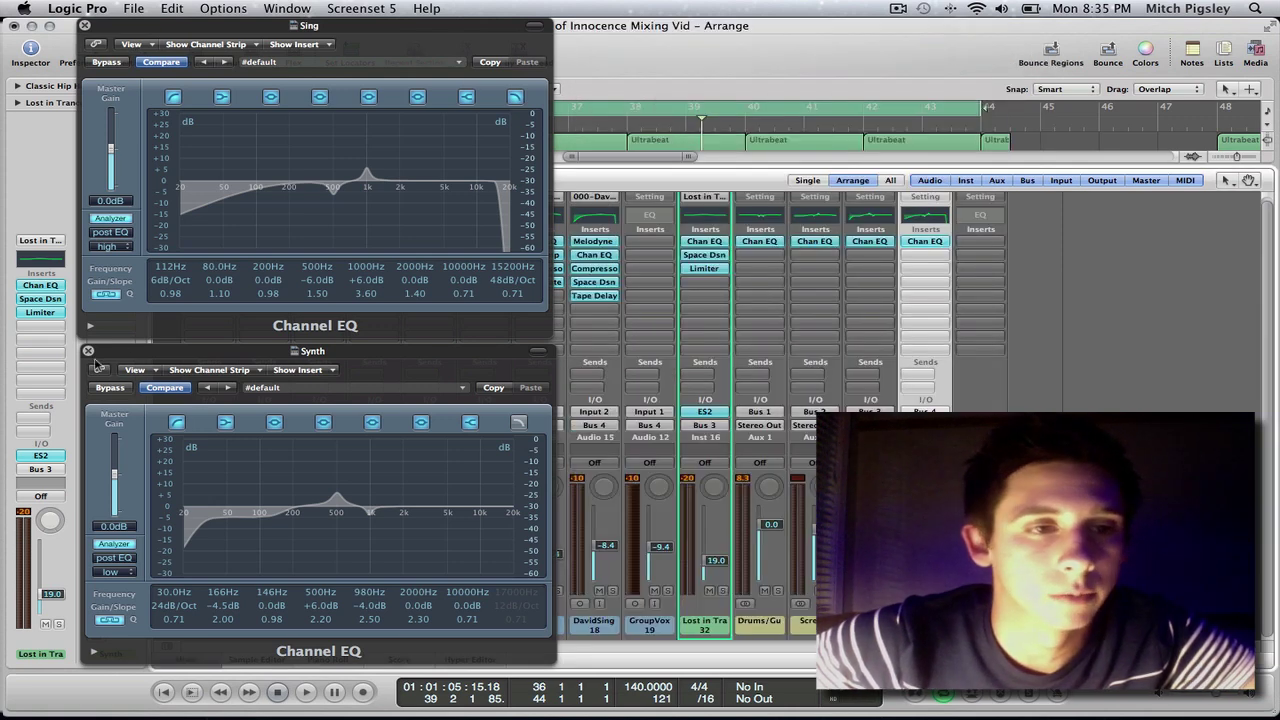
left_click(88, 351)
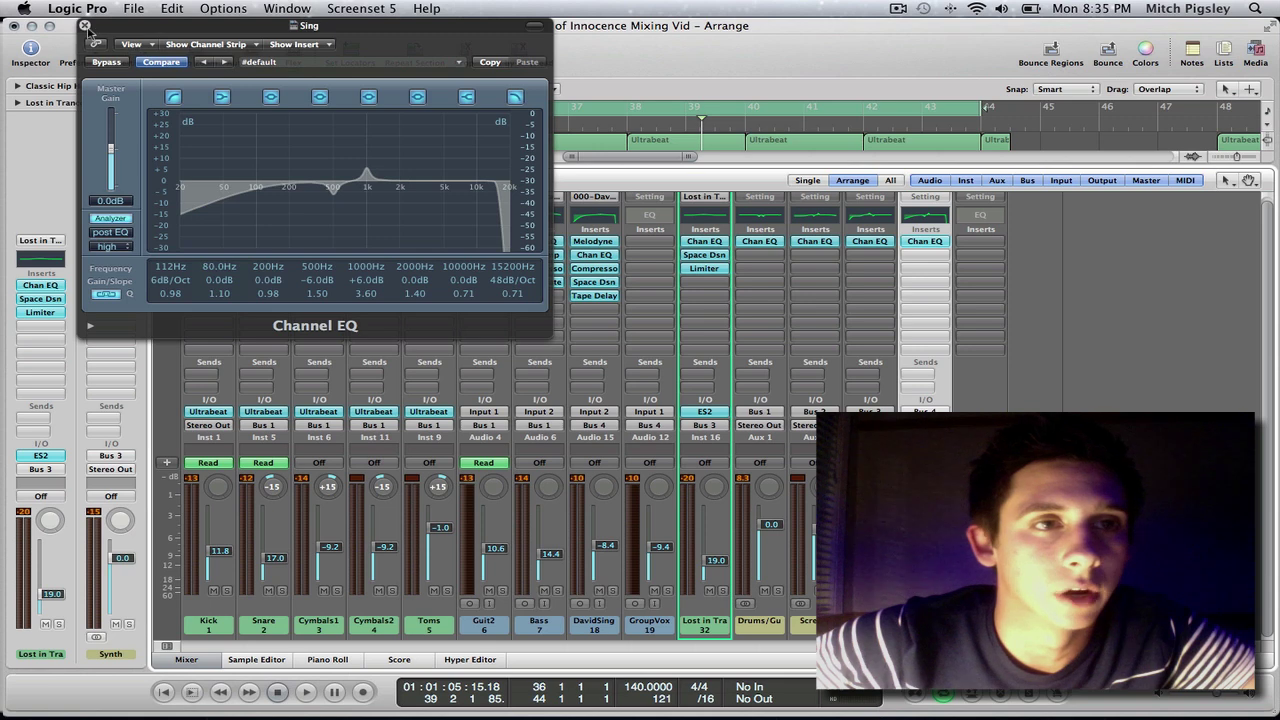
left_click(86, 26)
left_click(207, 663)
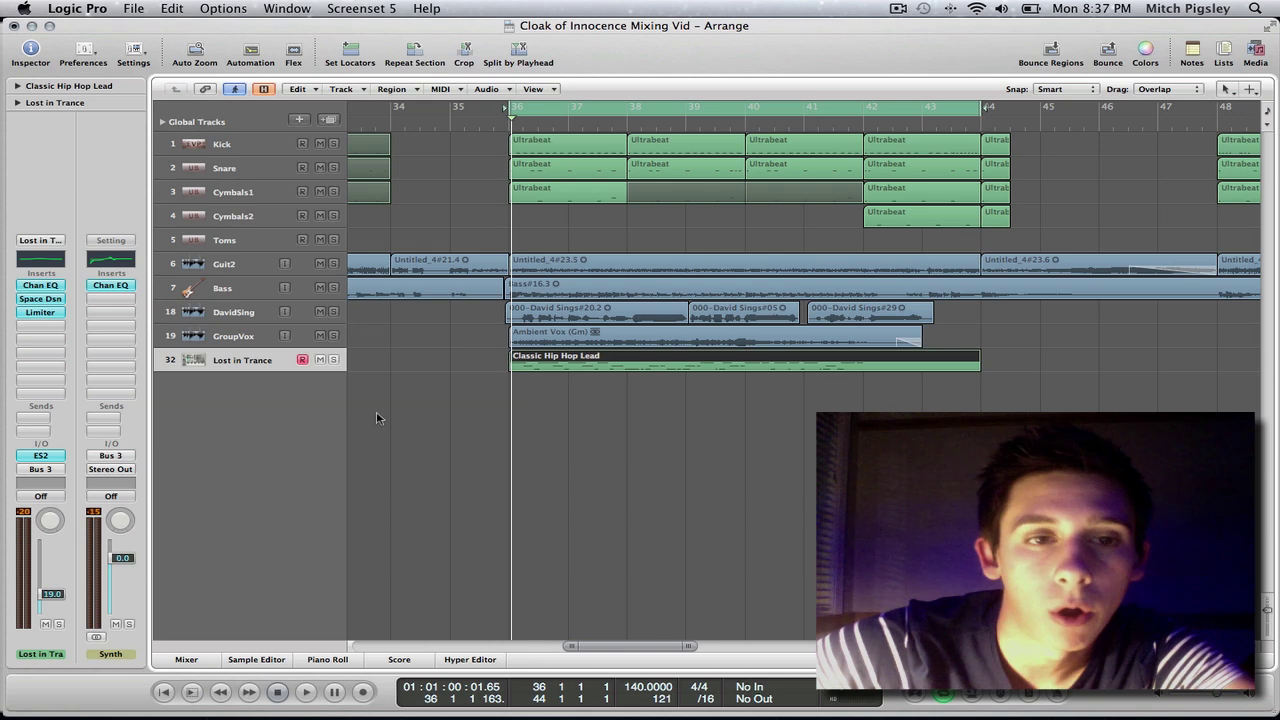
left_click(265, 90)
scroll(320, 265, "down", 5)
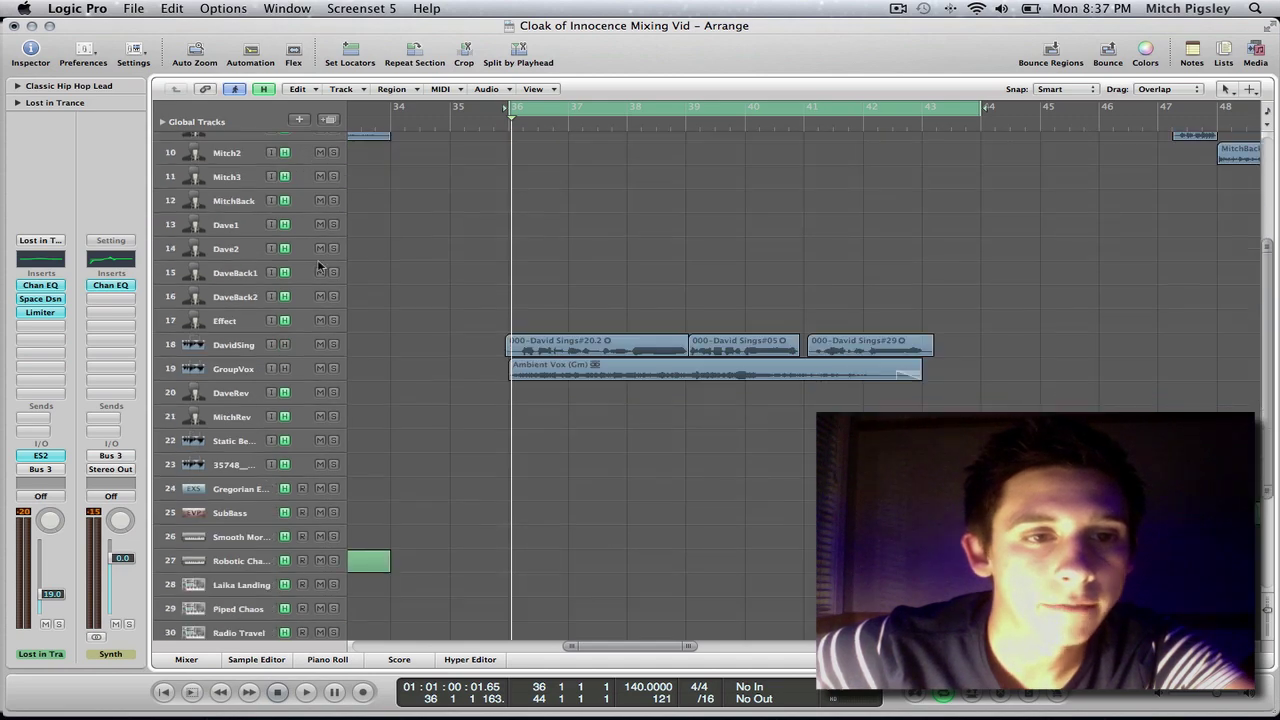
scroll(320, 265, "up", 5)
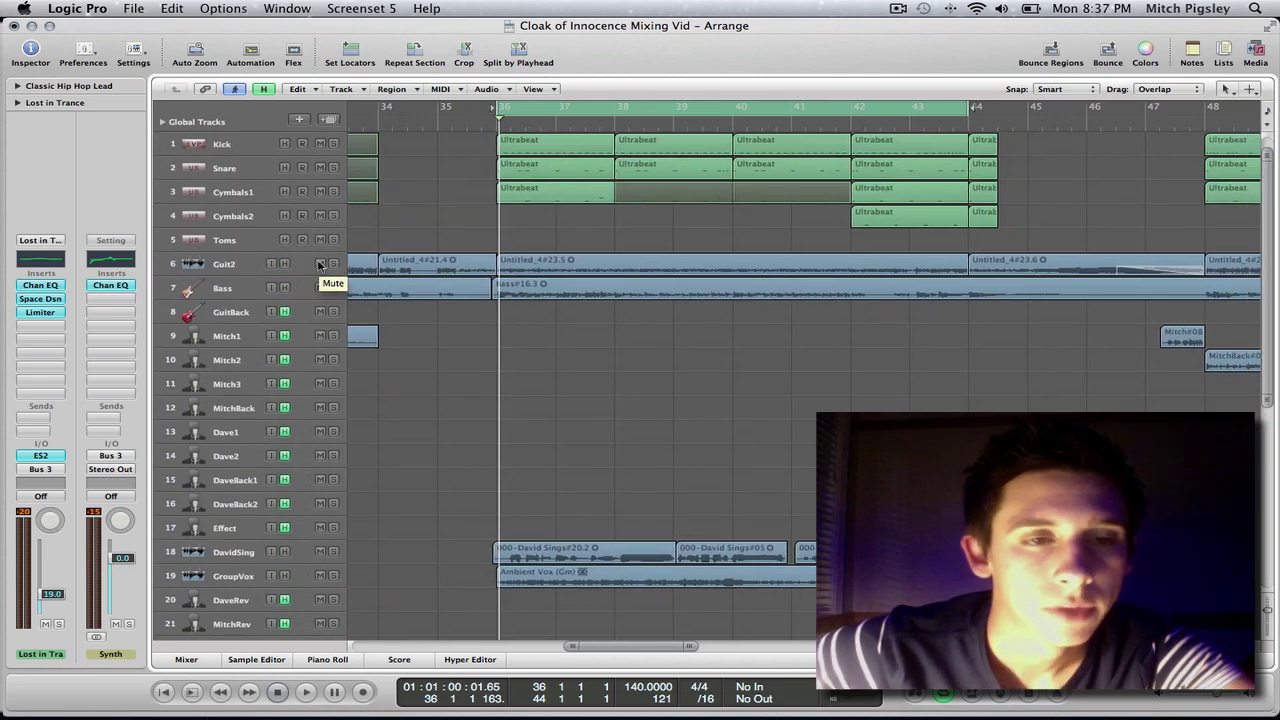
scroll(320, 265, "down", 8)
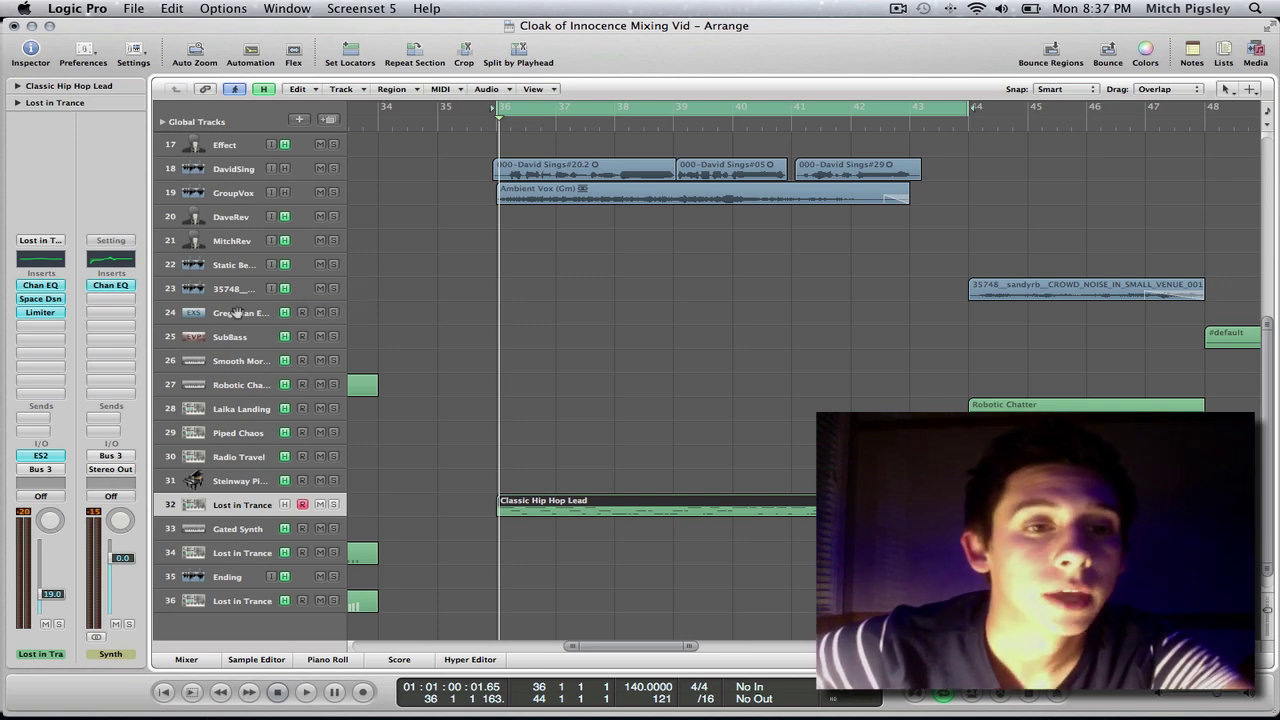
scroll(230, 312, "up", 8)
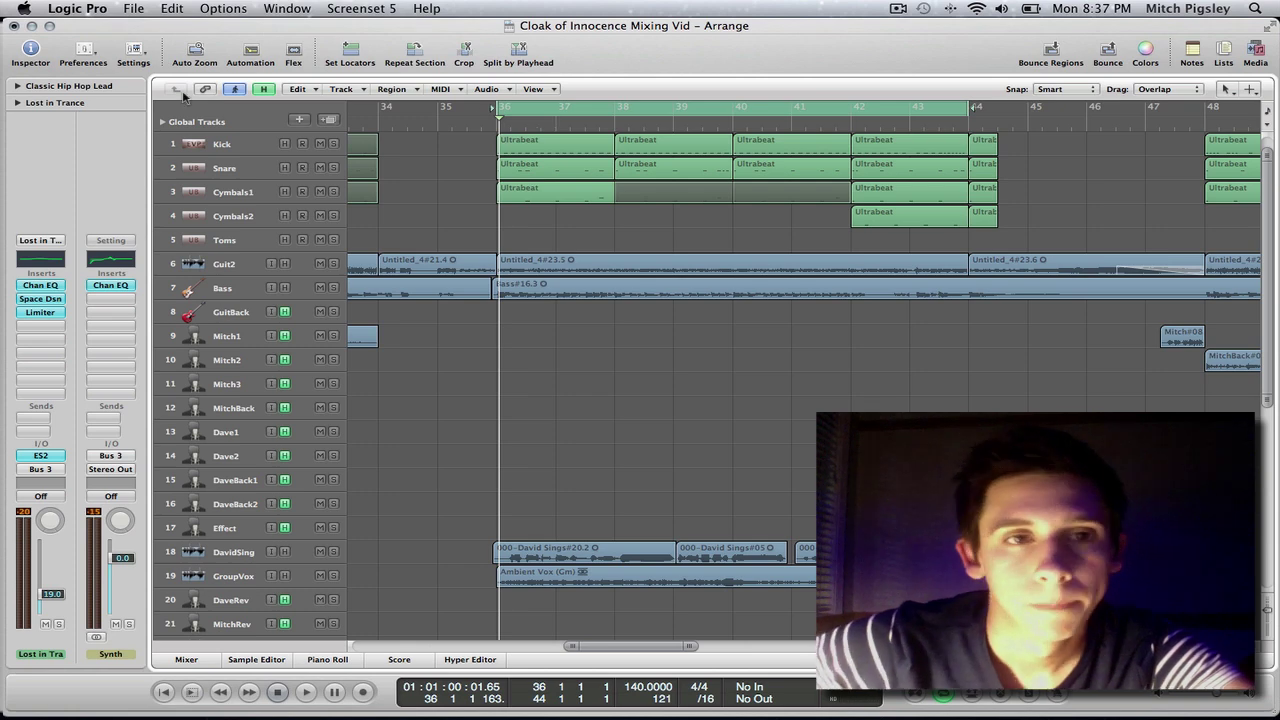
Hide the hidden tracks again and reopen the mixer below the arrange tracks
left_click(263, 89)
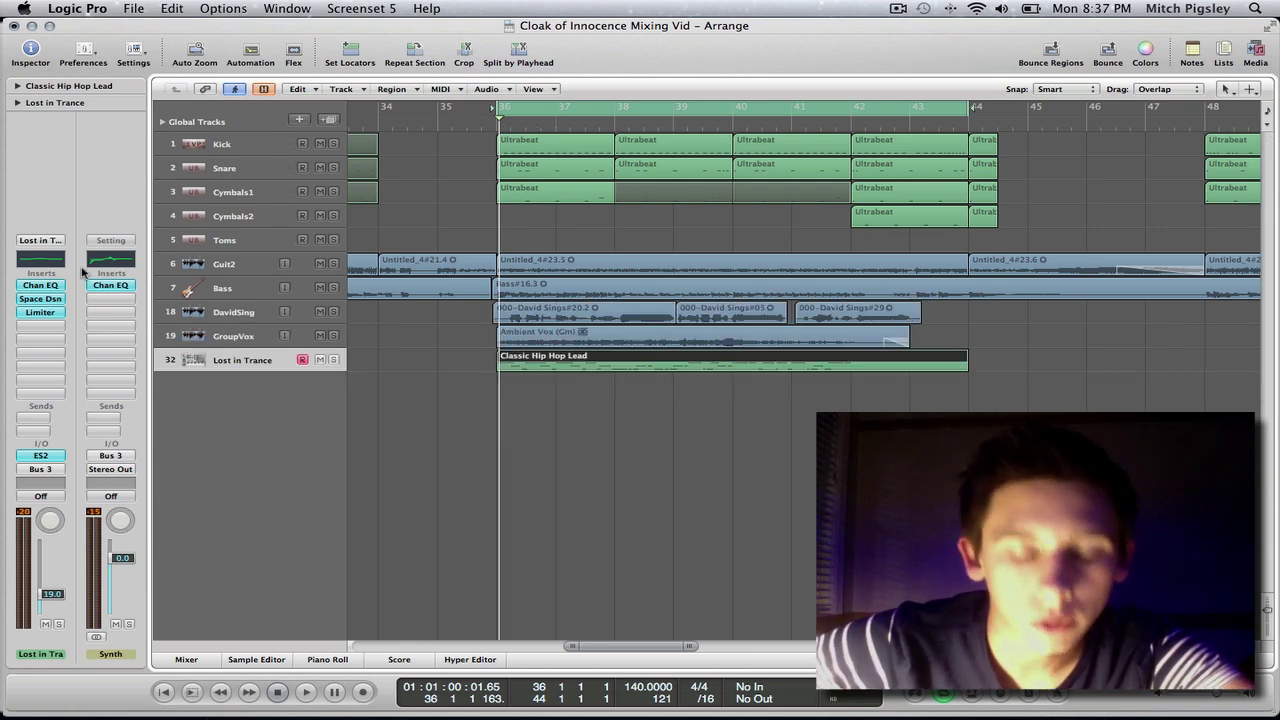
left_click(186, 660)
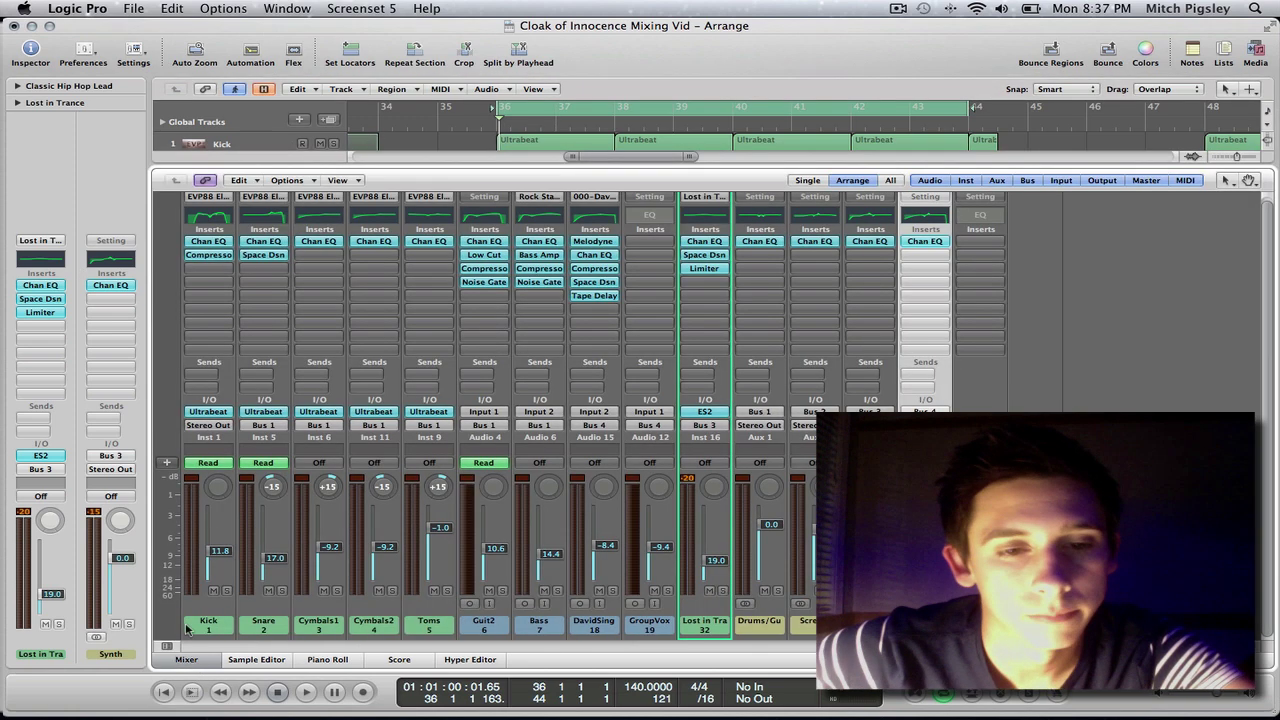